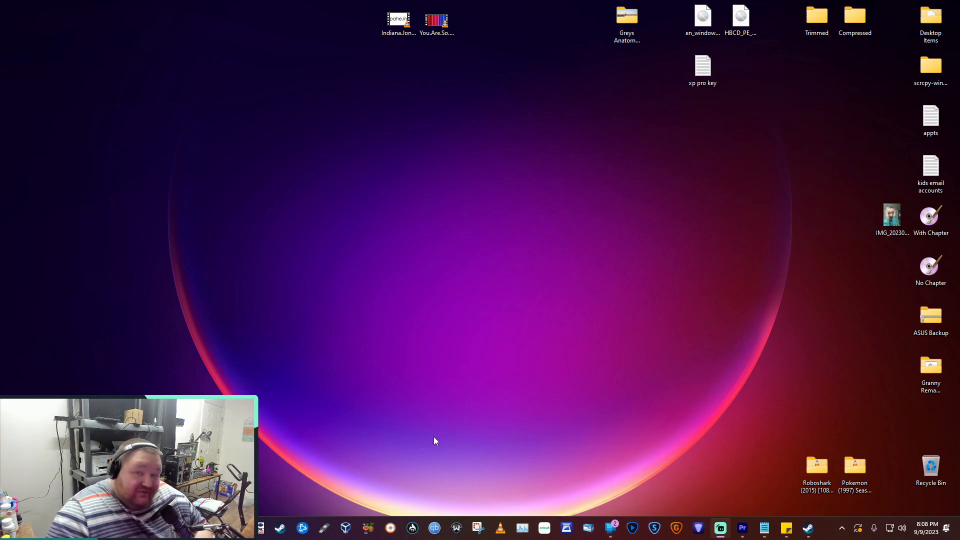
Request the Windows 11 (multi-edition ISO for x64 devices) disk image on Microsoft's Windows 11 download page.
{"action": "left_click", "coordinate": [720, 528]}
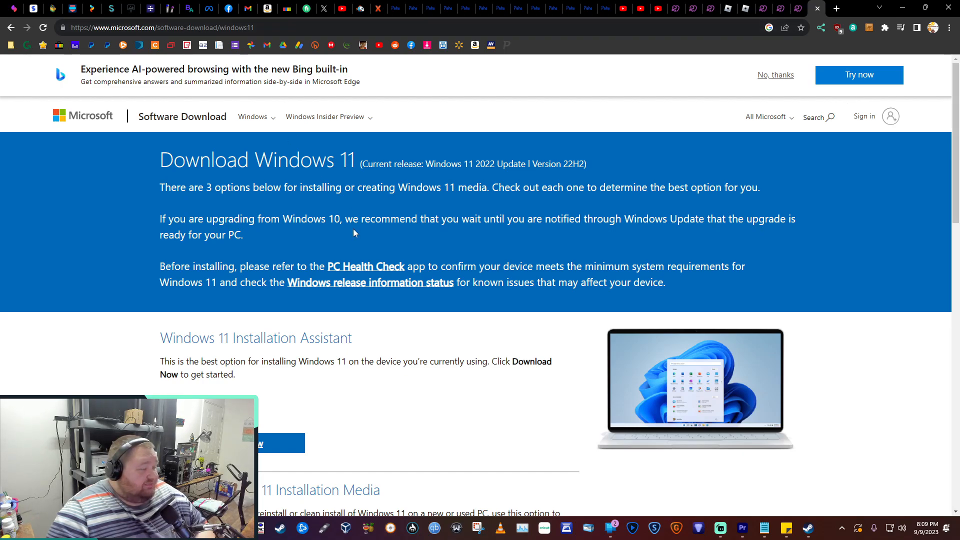
{"action": "scroll", "coordinate": [343, 309], "scroll_direction": "down", "scroll_amount": 7}
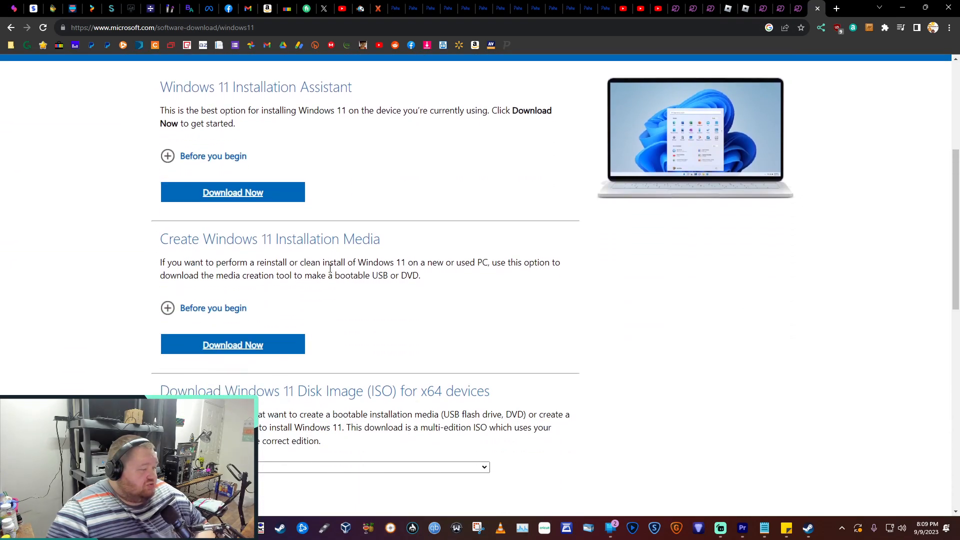
{"action": "scroll", "coordinate": [330, 268], "scroll_direction": "down", "scroll_amount": 2}
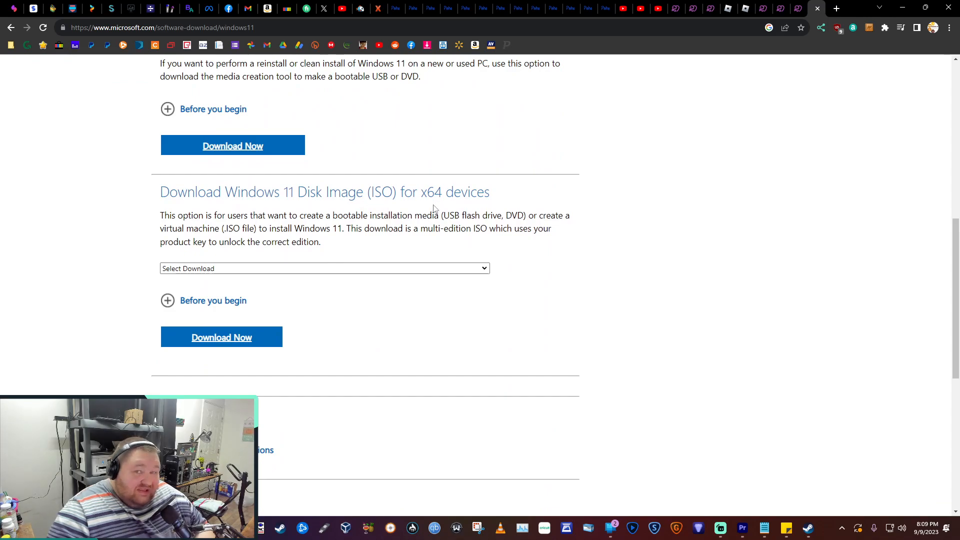
{"action": "left_click", "coordinate": [223, 270]}
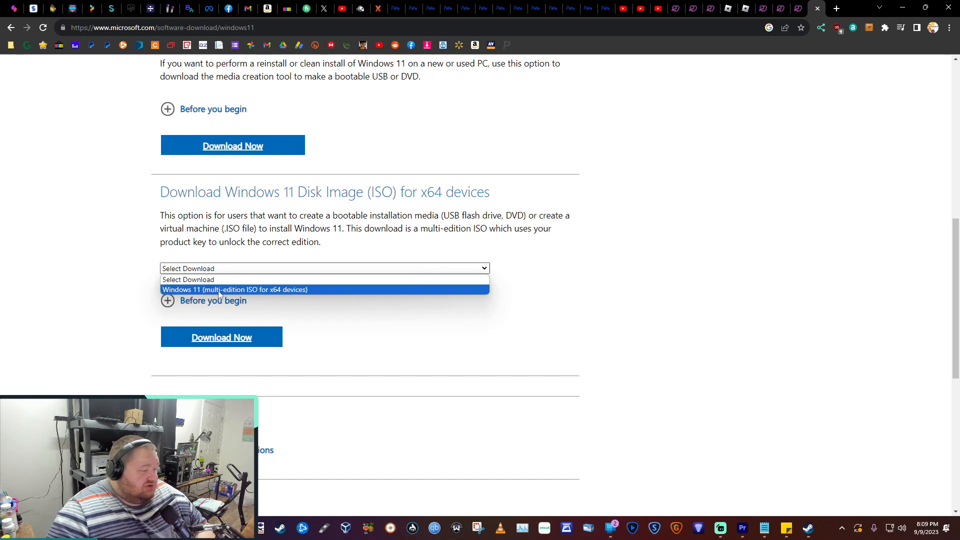
{"action": "left_click", "coordinate": [245, 290]}
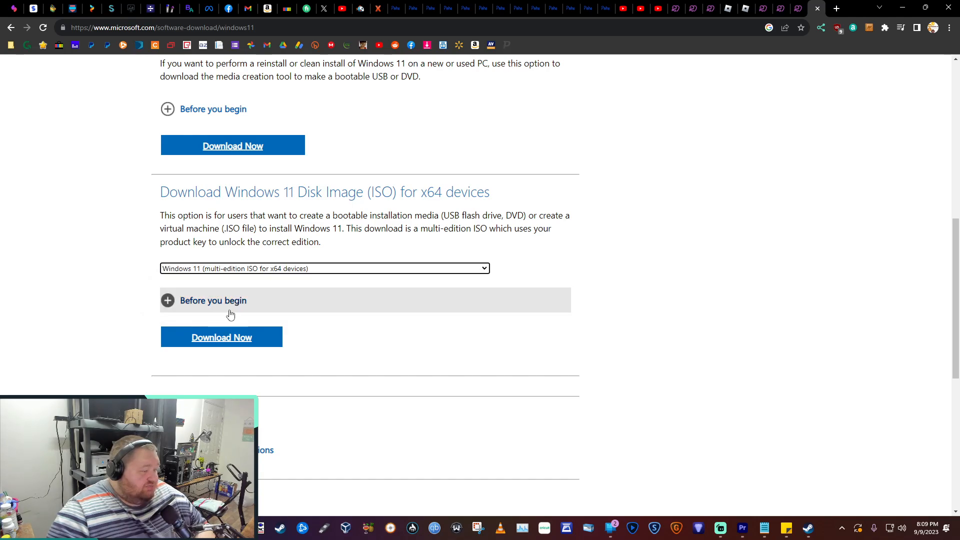
{"action": "left_click", "coordinate": [225, 342]}
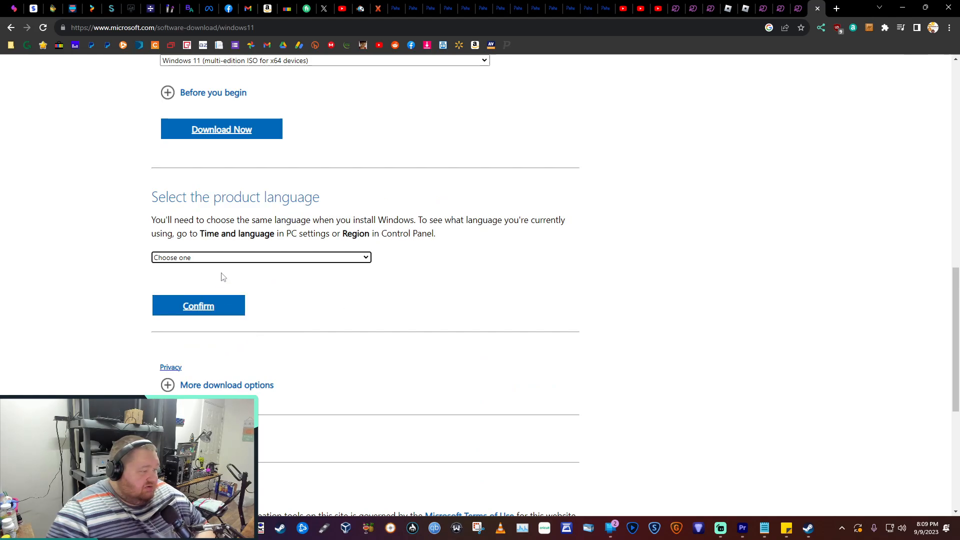
Choose English (United States) as the product language and confirm it.
{"action": "left_click", "coordinate": [225, 258]}
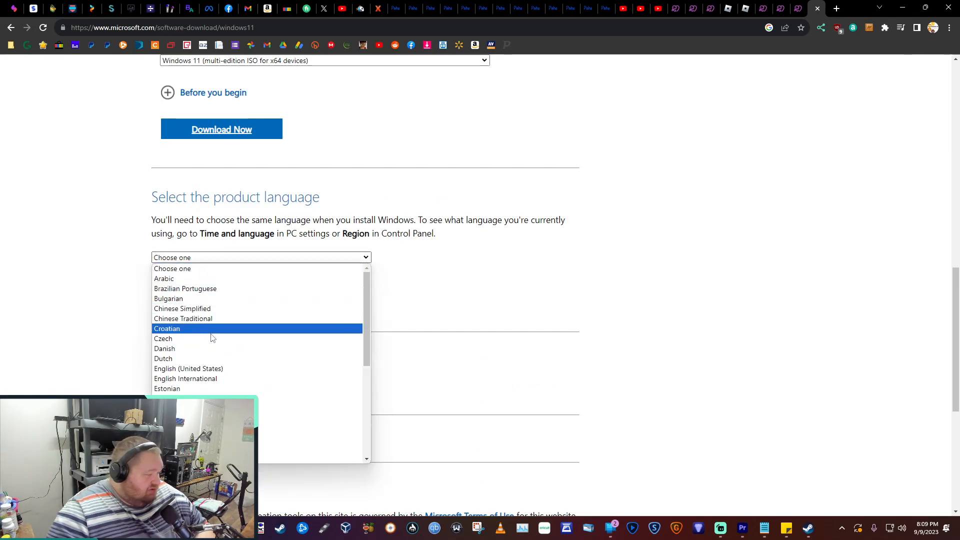
{"action": "left_click", "coordinate": [211, 372]}
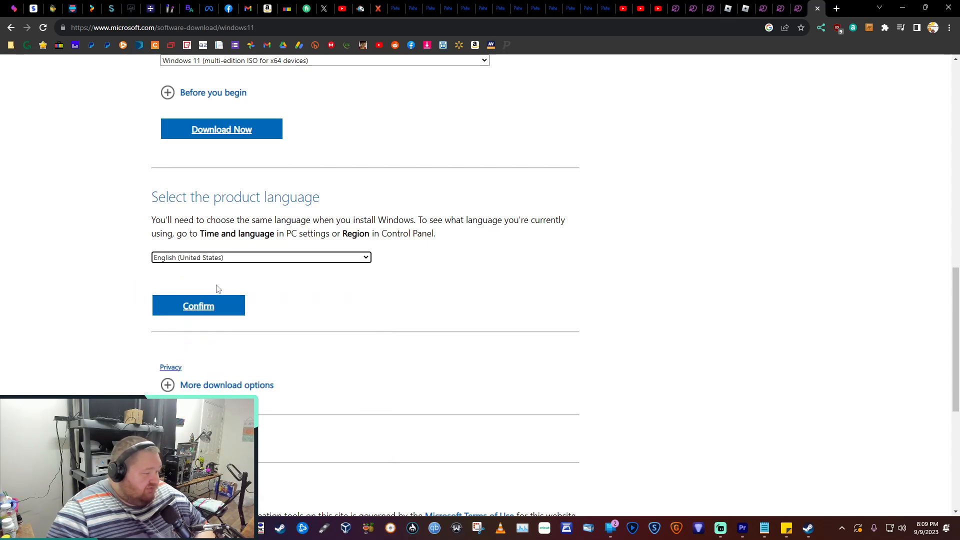
{"action": "left_click", "coordinate": [203, 311]}
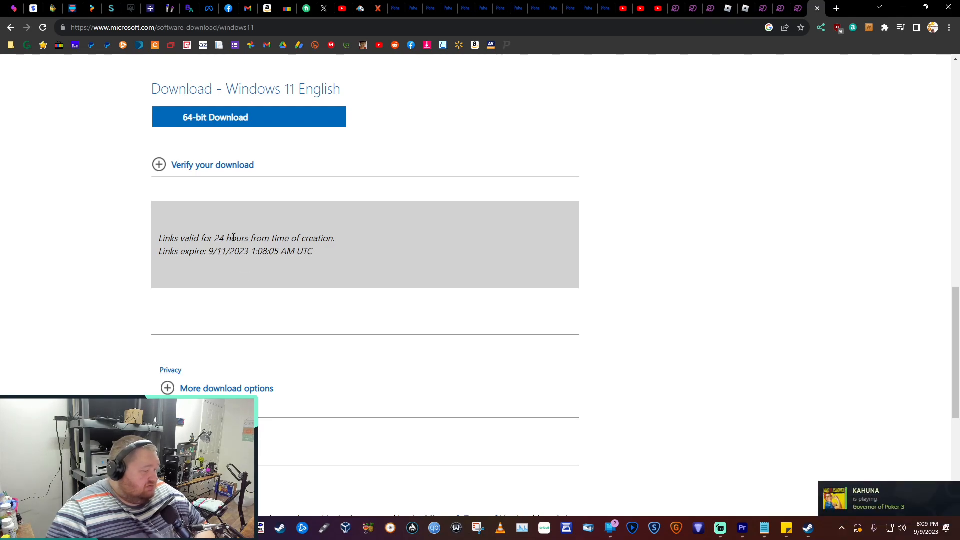
Download the 64-bit Windows 11 ISO to the Desktop as Win11_22H2_English_x64v2 and check it in the recent downloads.
{"action": "left_click", "coordinate": [209, 119]}
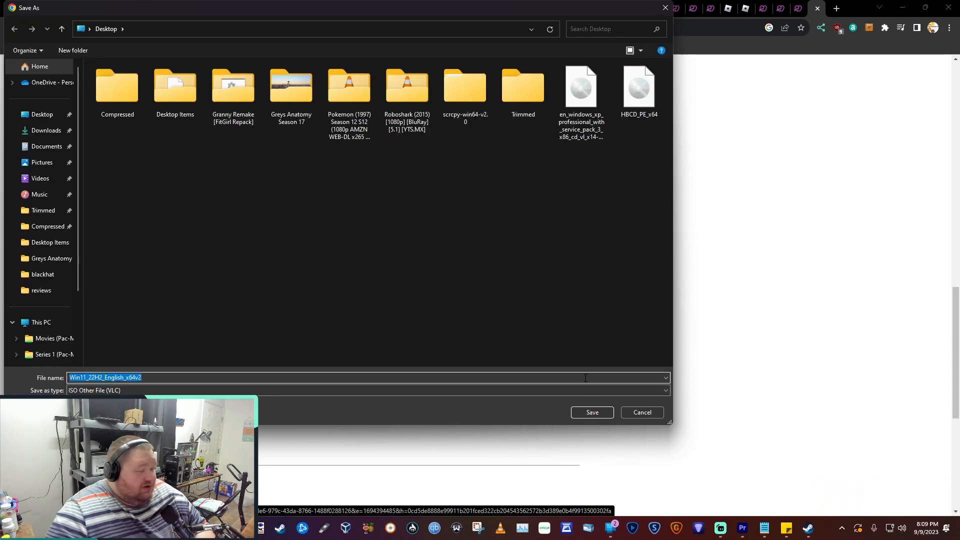
{"action": "left_click", "coordinate": [590, 413]}
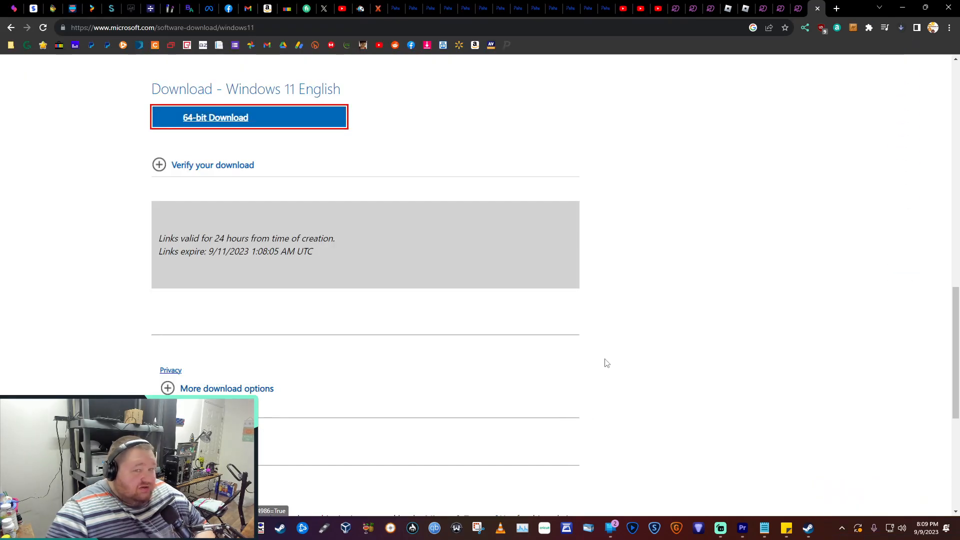
{"action": "left_click", "coordinate": [900, 28]}
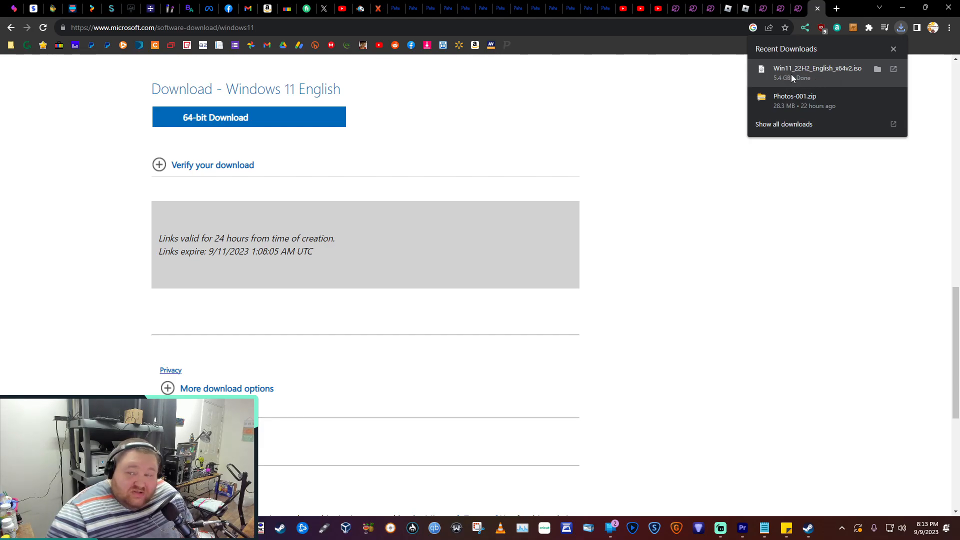
Search the web for rufus in a new tab and view the official Rufus website.
{"action": "left_click", "coordinate": [834, 9]}
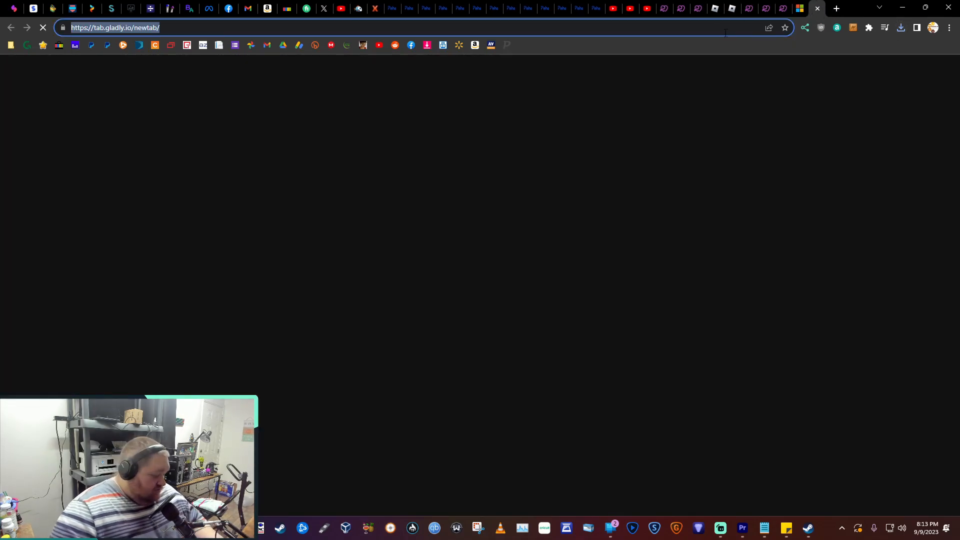
{"action": "type", "text": "rufus"}
{"action": "key", "text": "Return"}
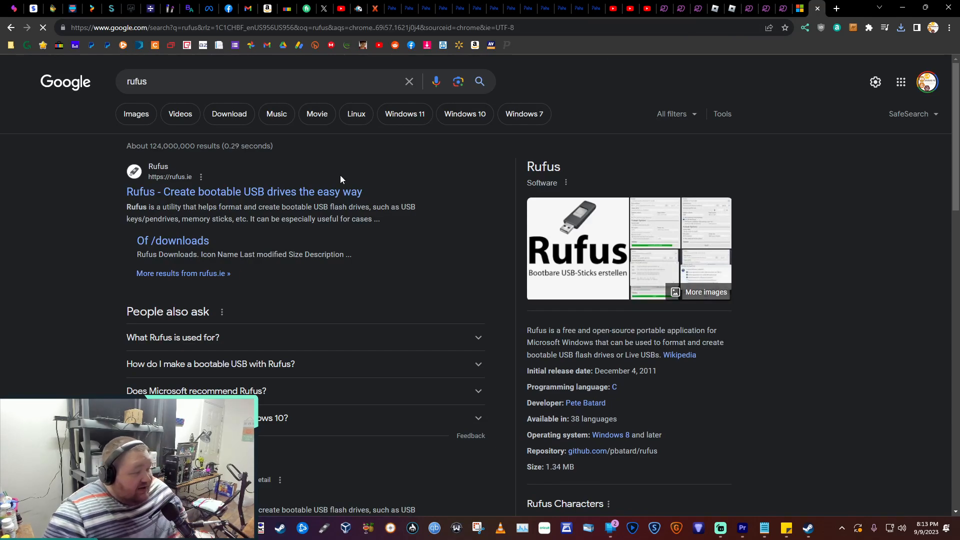
{"action": "left_click", "coordinate": [299, 192]}
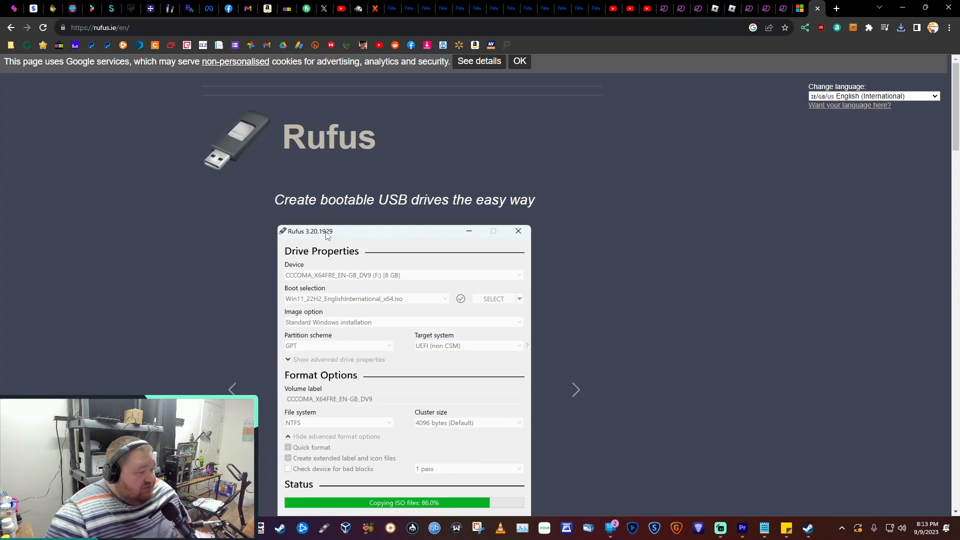
{"action": "scroll", "coordinate": [326, 235], "scroll_direction": "down", "scroll_amount": 2}
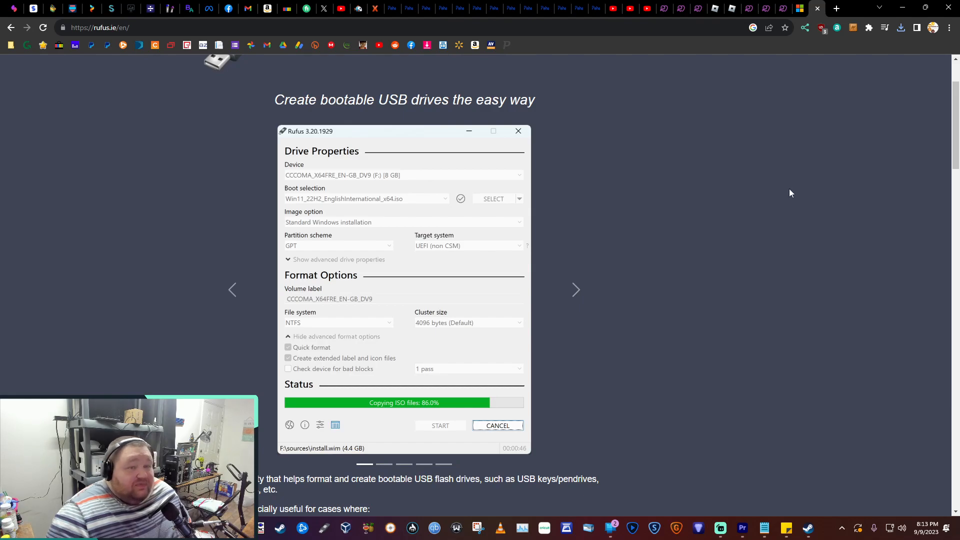
Minimize the browser, switch to the Rufus application and keep DVD_ROM (I:) [64 GB] as the target device.
{"action": "left_click", "coordinate": [902, 8]}
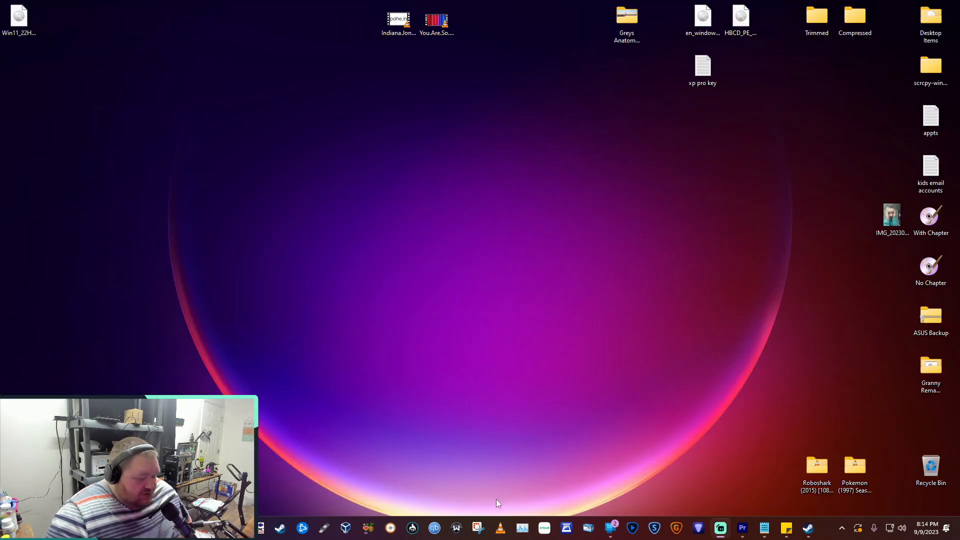
{"action": "left_click", "coordinate": [323, 528]}
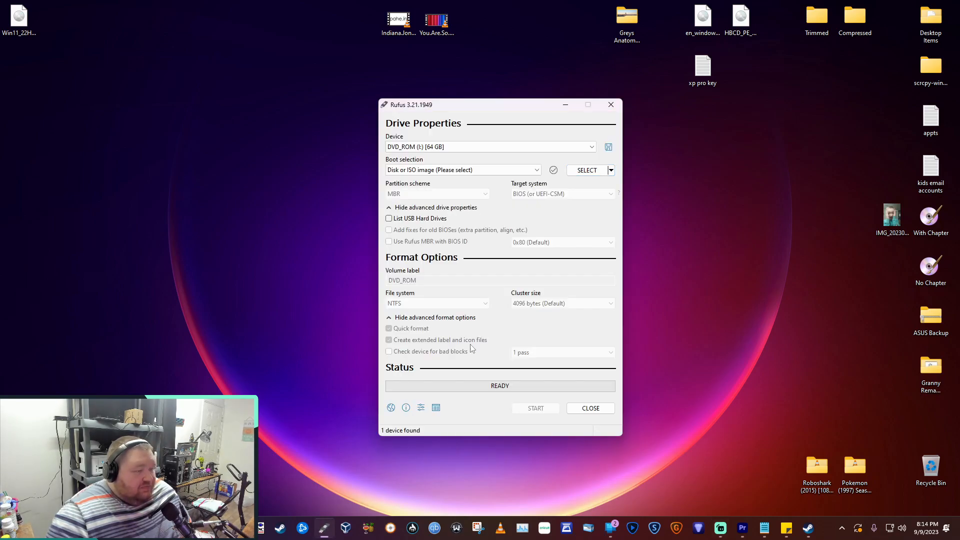
{"action": "left_click_drag", "start_coordinate": [493, 107], "coordinate": [507, 86]}
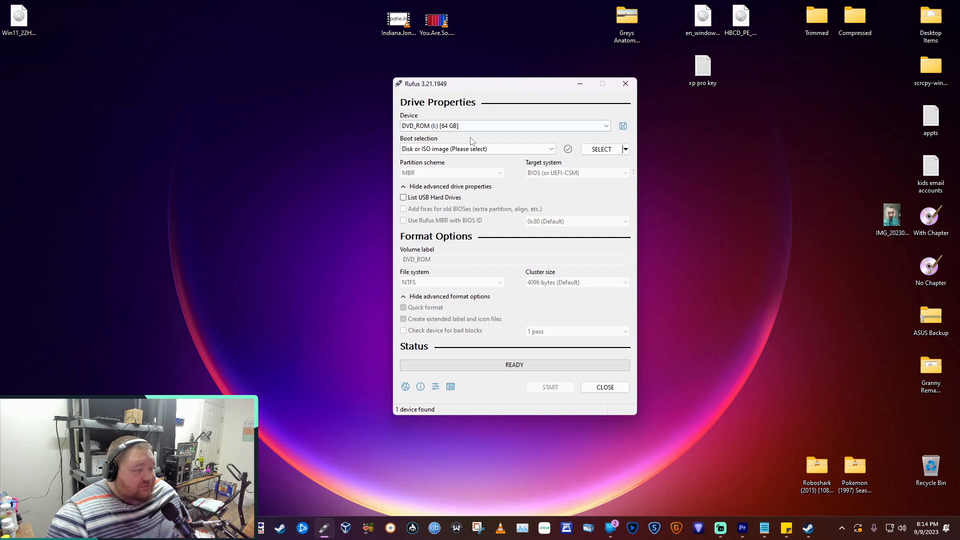
{"action": "left_click", "coordinate": [448, 128]}
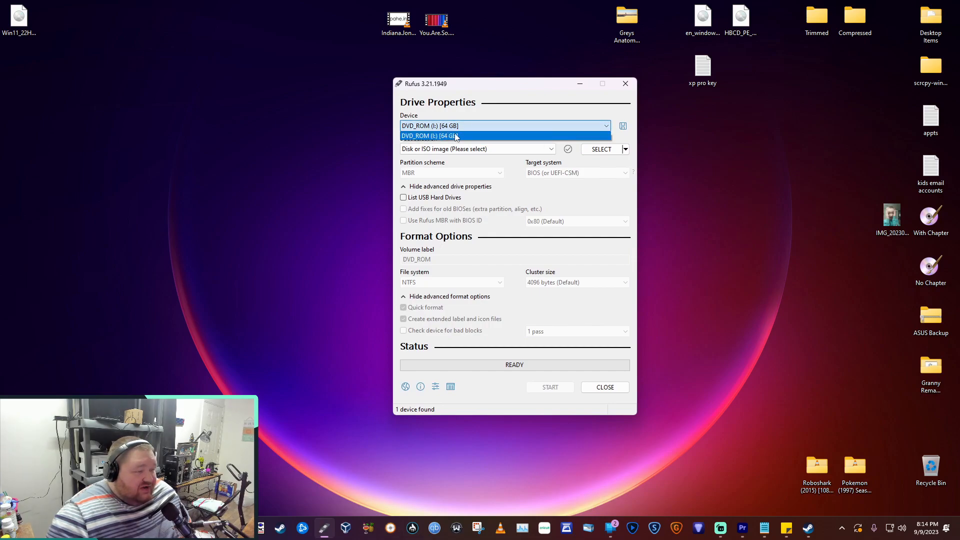
{"action": "left_click", "coordinate": [453, 124]}
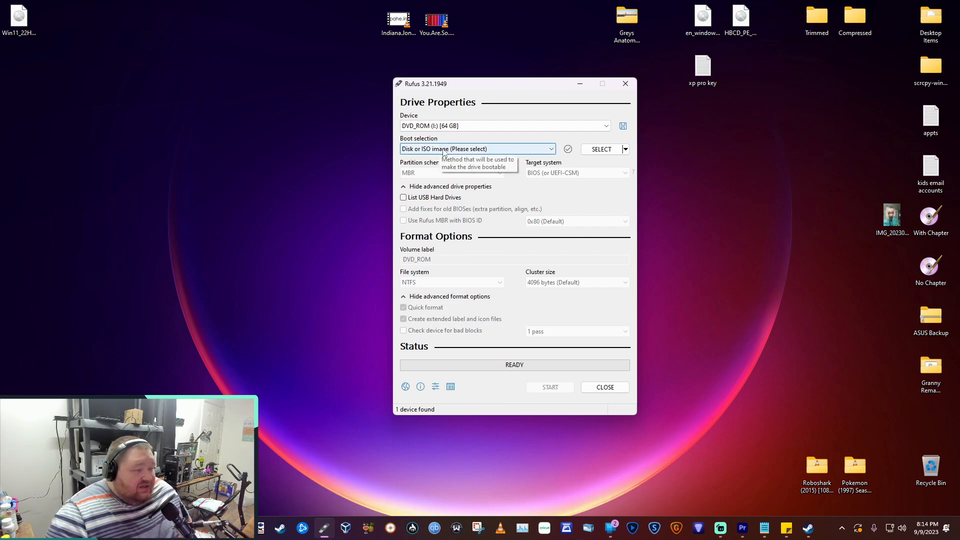
Load the Win11_22H2_English_x64v2 ISO from the Desktop as the boot selection.
{"action": "left_click", "coordinate": [601, 150]}
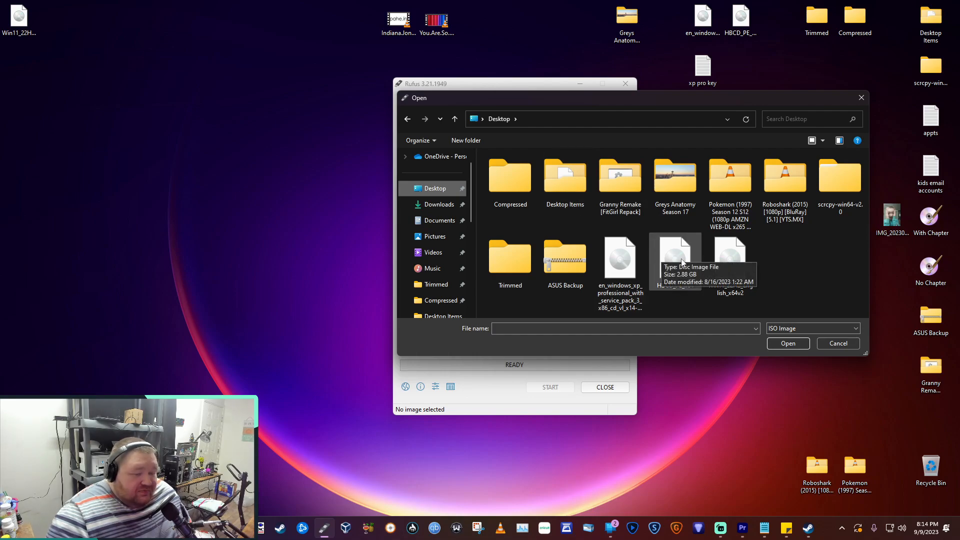
{"action": "left_click", "coordinate": [730, 274]}
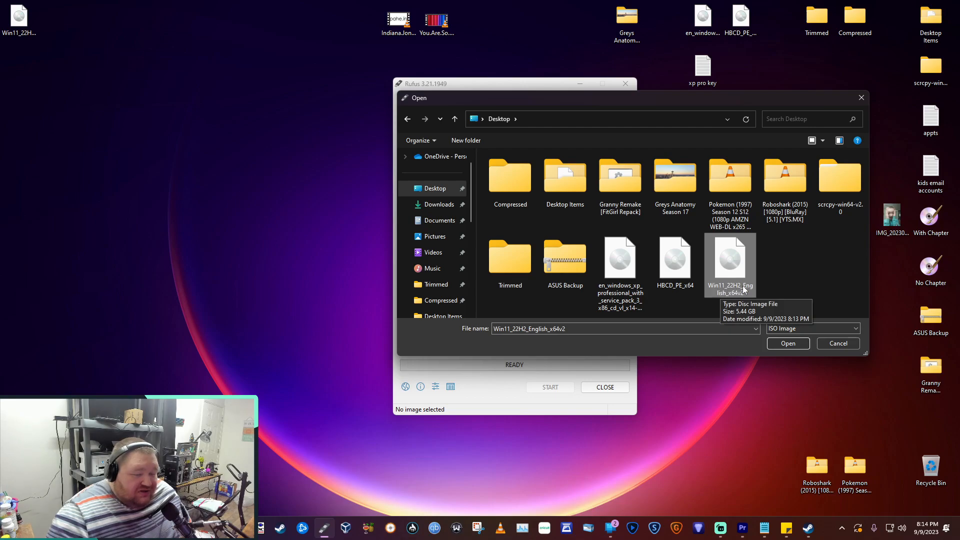
{"action": "left_click", "coordinate": [784, 344]}
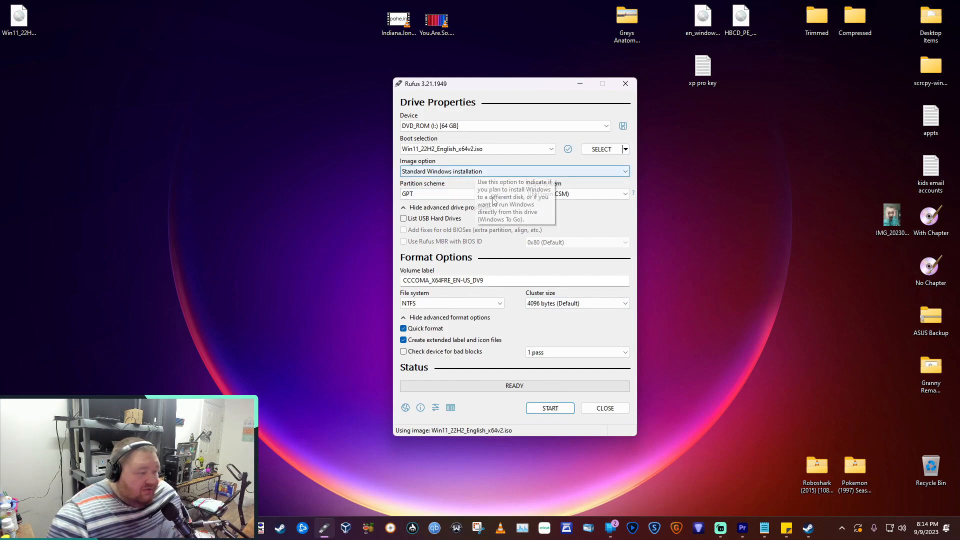
Review the image options and keep Standard Windows installation selected.
{"action": "left_click", "coordinate": [484, 171]}
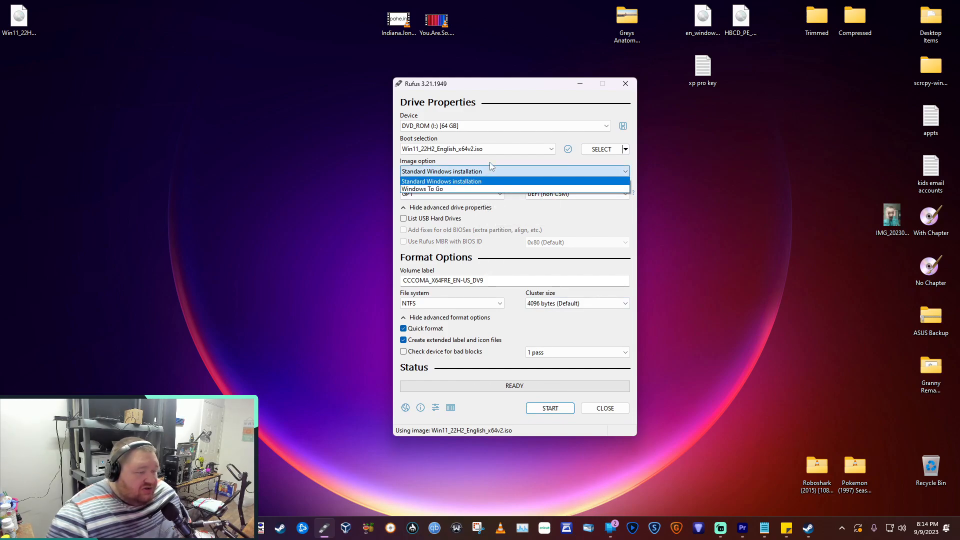
{"action": "left_click", "coordinate": [490, 163]}
{"action": "left_click", "coordinate": [481, 171]}
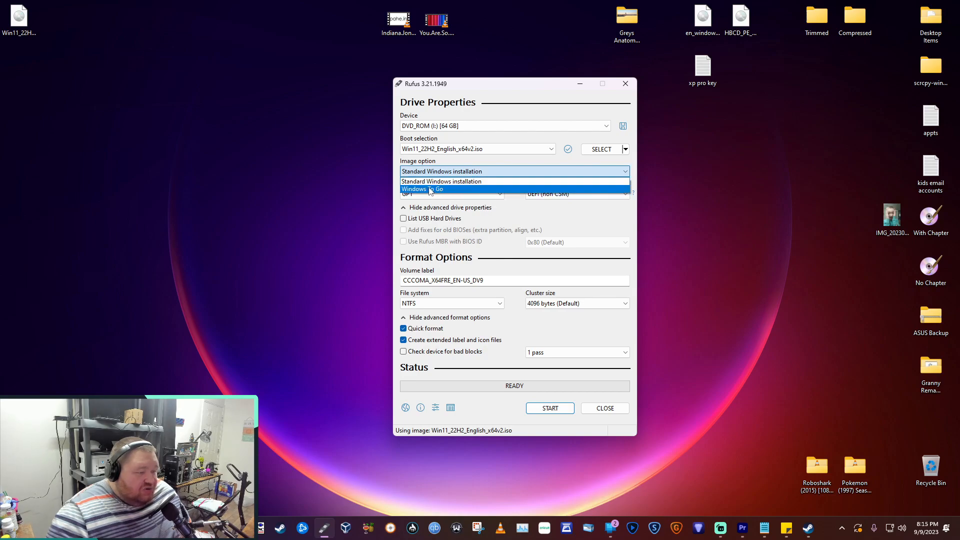
{"action": "left_click", "coordinate": [453, 182]}
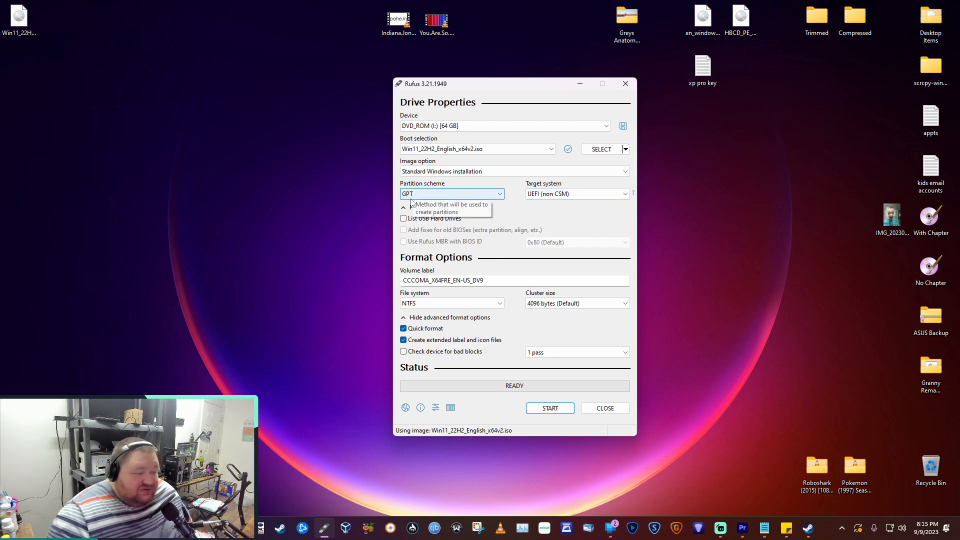
Try the MBR partition scheme and set it back to GPT.
{"action": "left_click", "coordinate": [423, 196]}
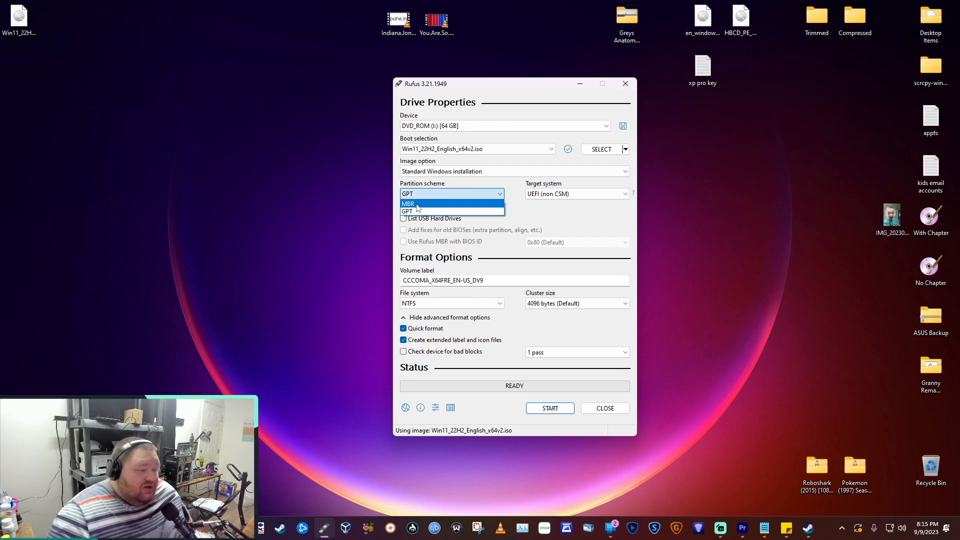
{"action": "left_click", "coordinate": [412, 205]}
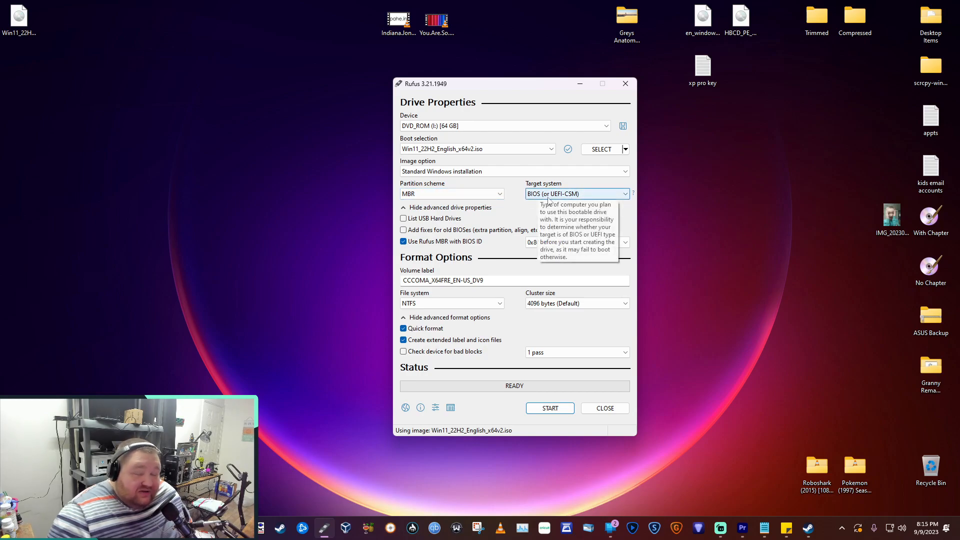
{"action": "left_click", "coordinate": [452, 194]}
{"action": "left_click", "coordinate": [419, 212]}
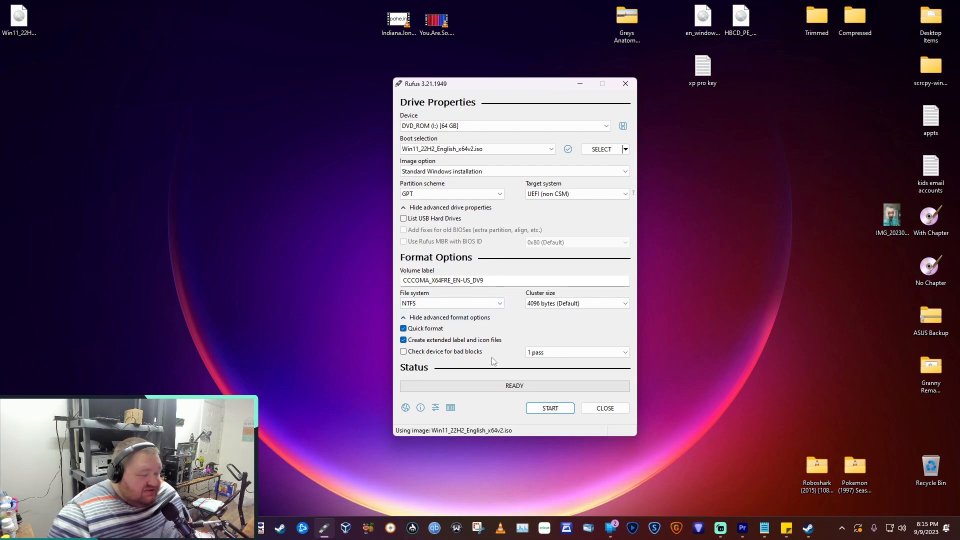
Start creating the bootable drive, accept all five Windows installation customizations including the local account, and confirm erasing the device.
{"action": "left_click", "coordinate": [542, 411]}
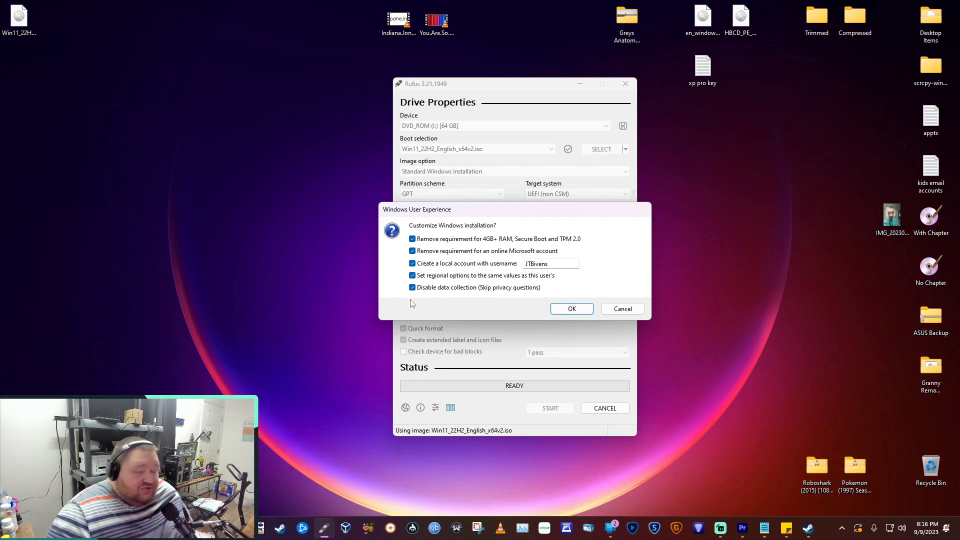
{"action": "left_click", "coordinate": [577, 312]}
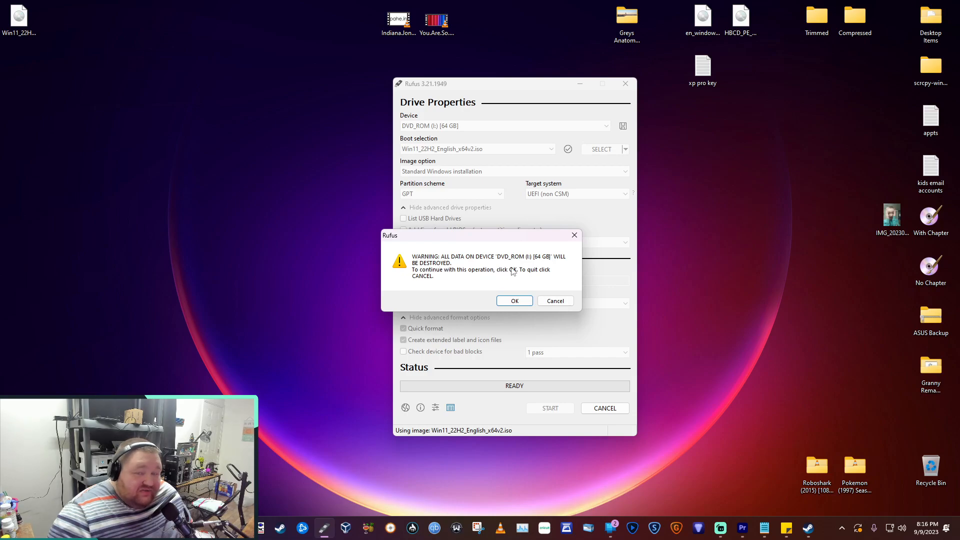
{"action": "left_click", "coordinate": [524, 305]}
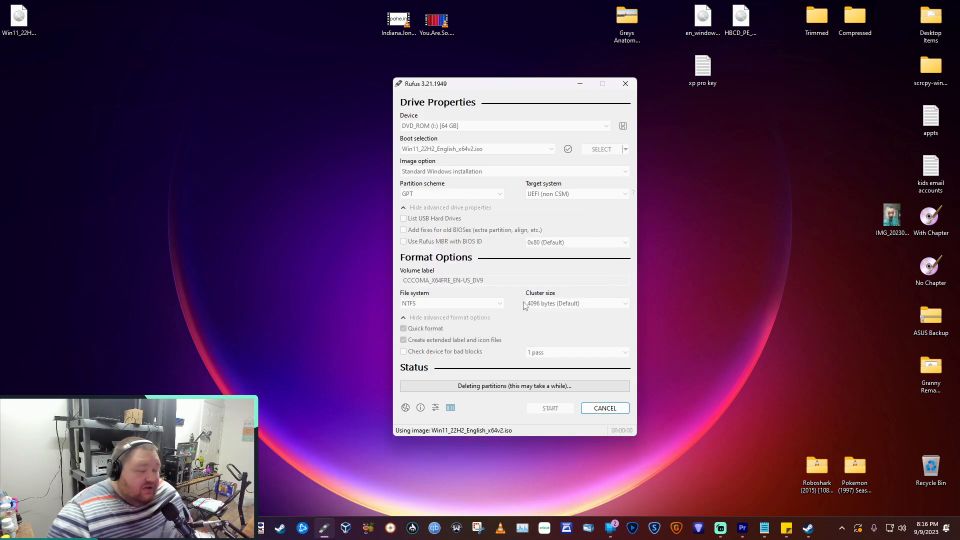